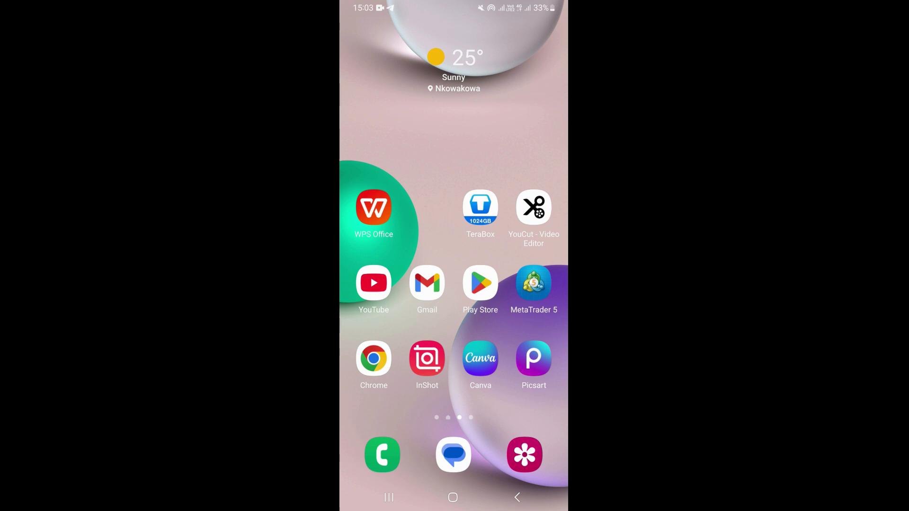
- Launch WPS Office and get the Lorem ipsum document ready for editing
left_click(373, 208)
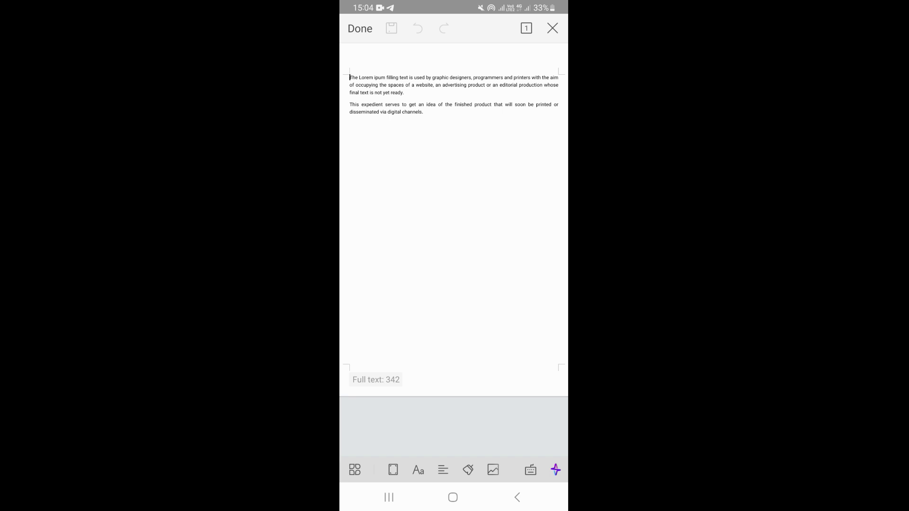
- Show the View section of the editing tools where Page Setup lives
left_click(354, 470)
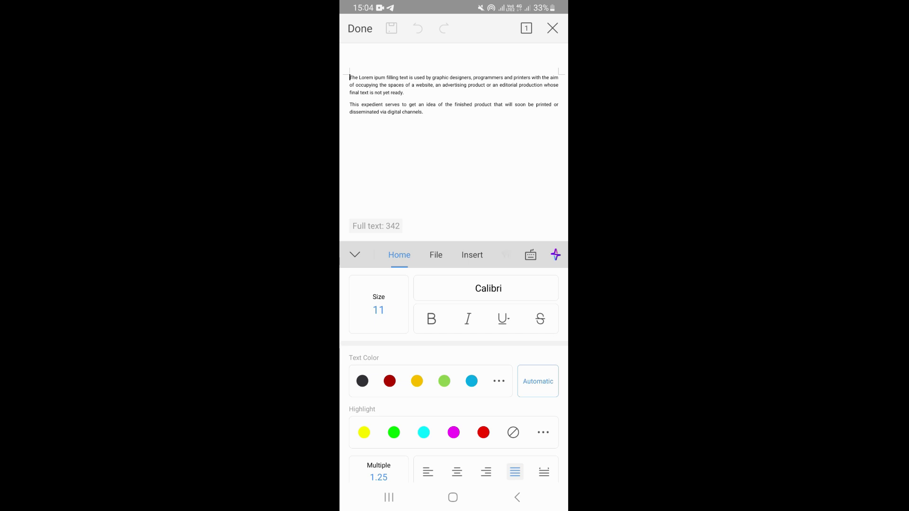
left_click_drag(497, 255, 412, 255)
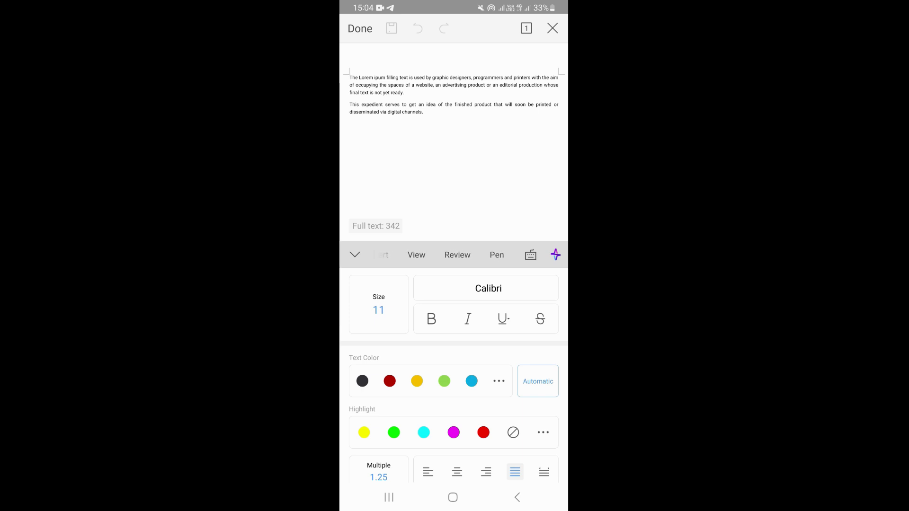
left_click(417, 256)
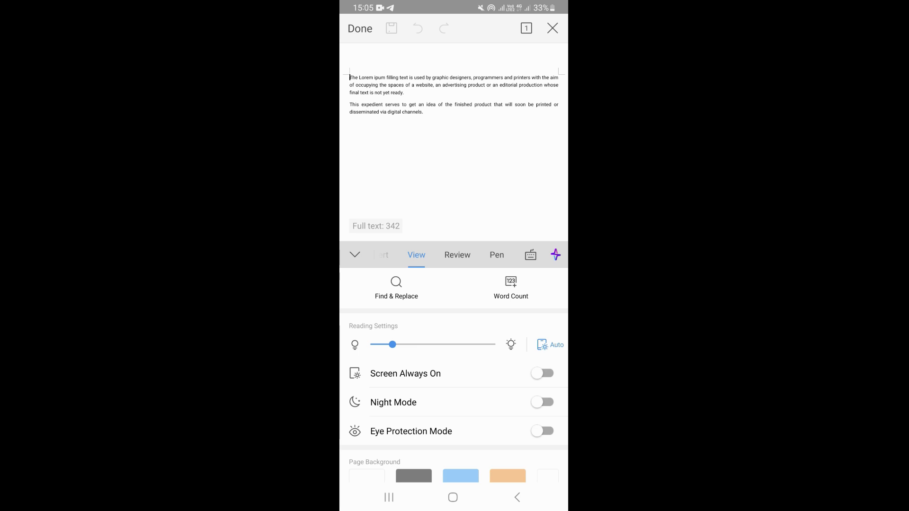
scroll(453, 384, "down", 5)
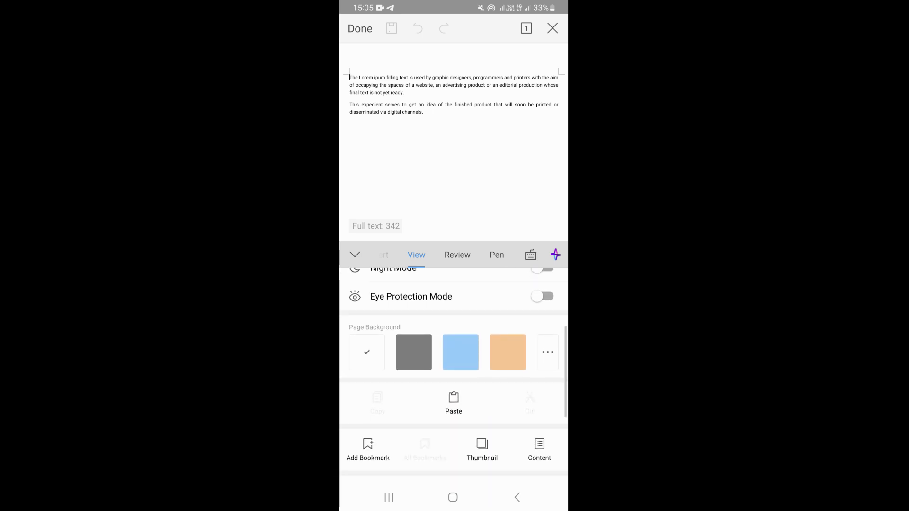
scroll(453, 384, "down", 4)
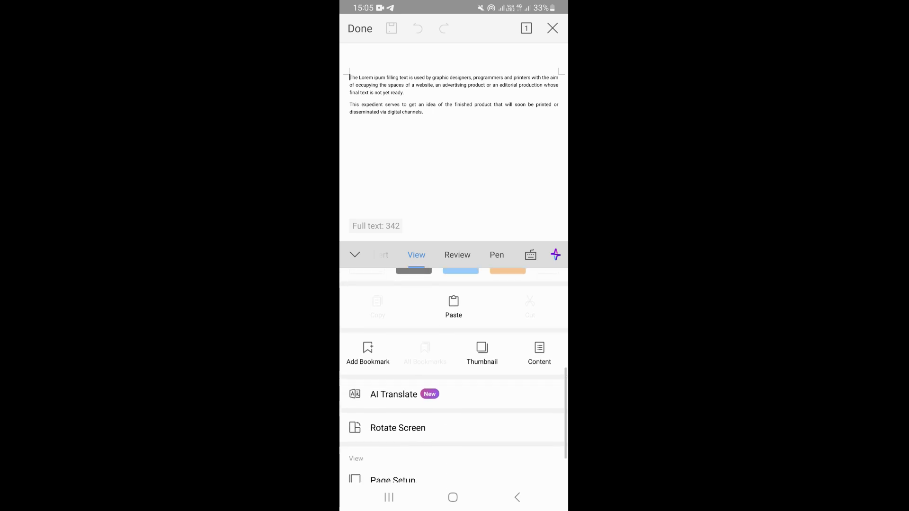
scroll(454, 383, "down", 1)
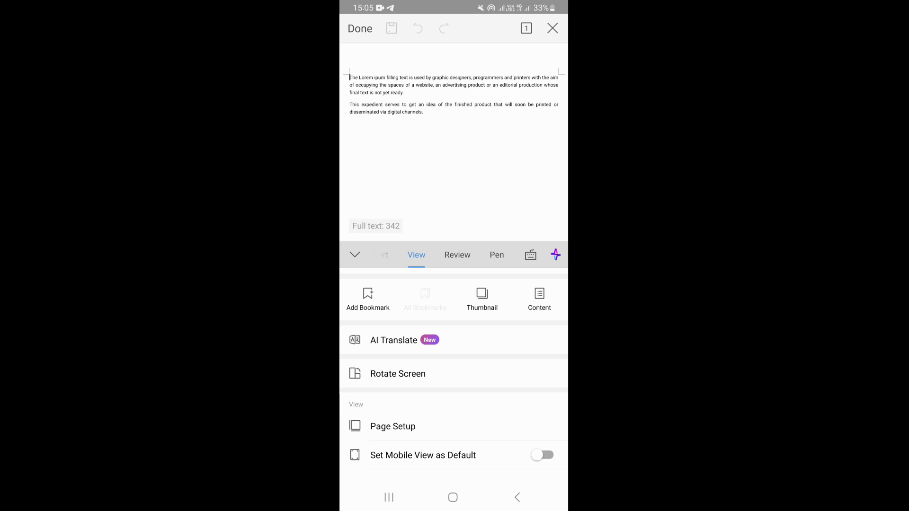
- Enter Page Setup (Letter, Portrait) and reveal the list of paper sizes
left_click(453, 426)
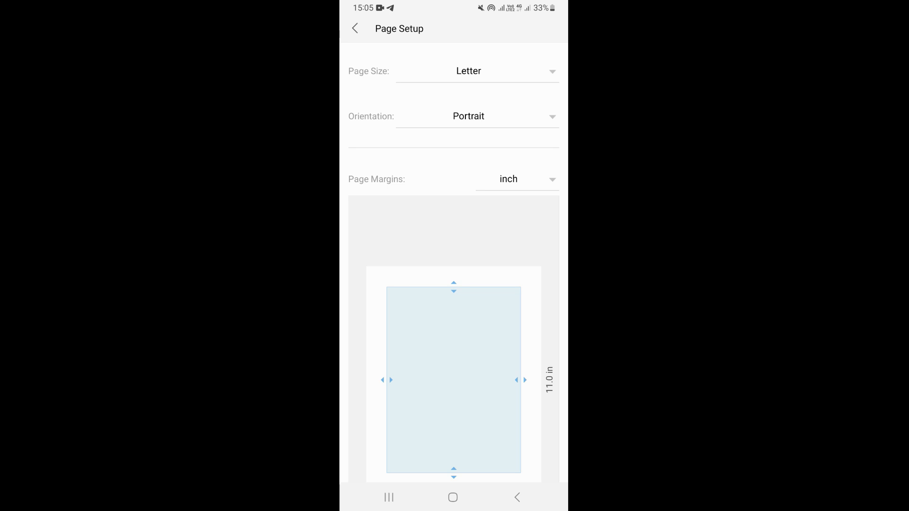
left_click(478, 71)
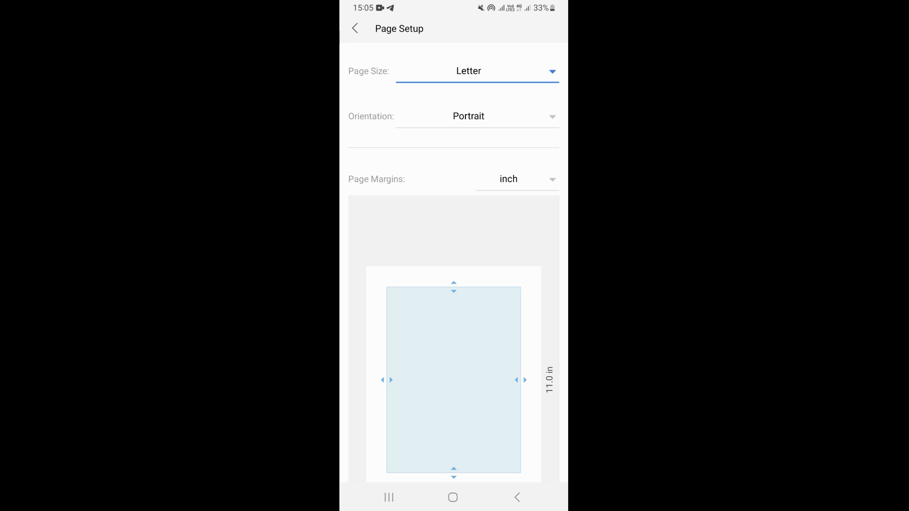
left_click(477, 71)
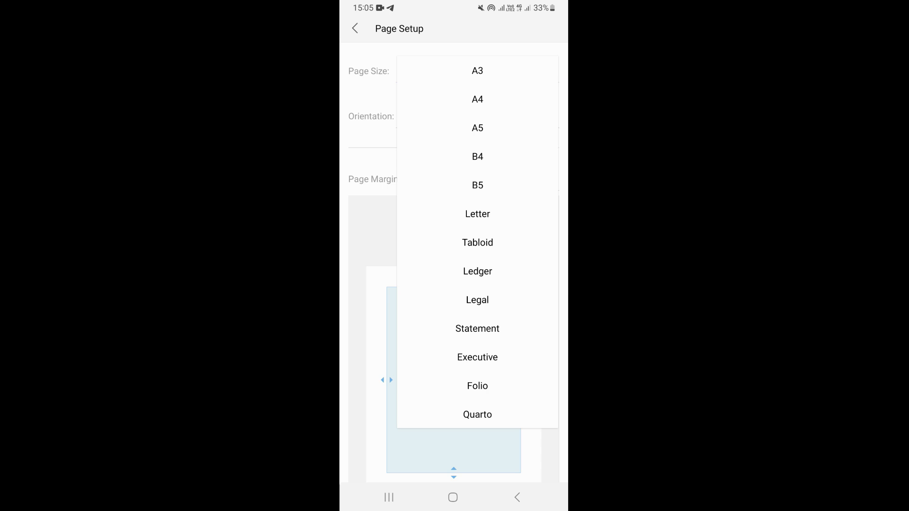
- Choose B5 as the document's paper size
left_click(477, 185)
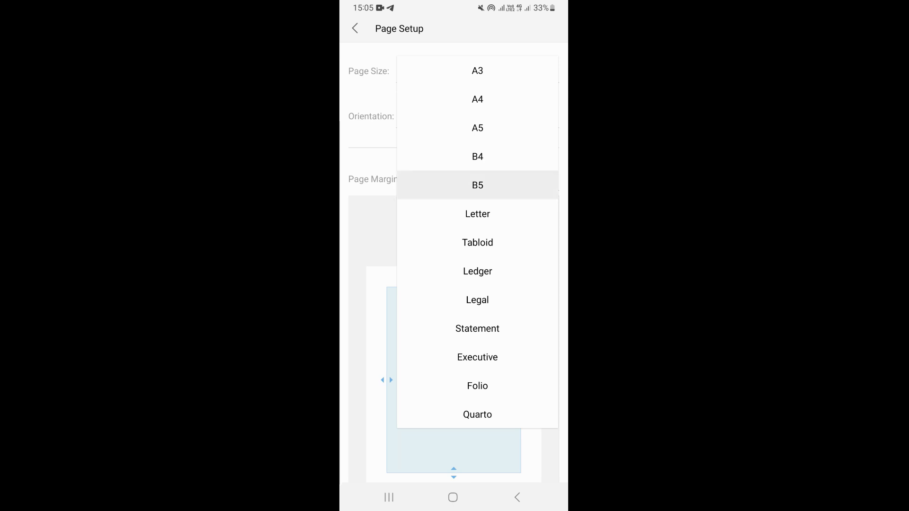